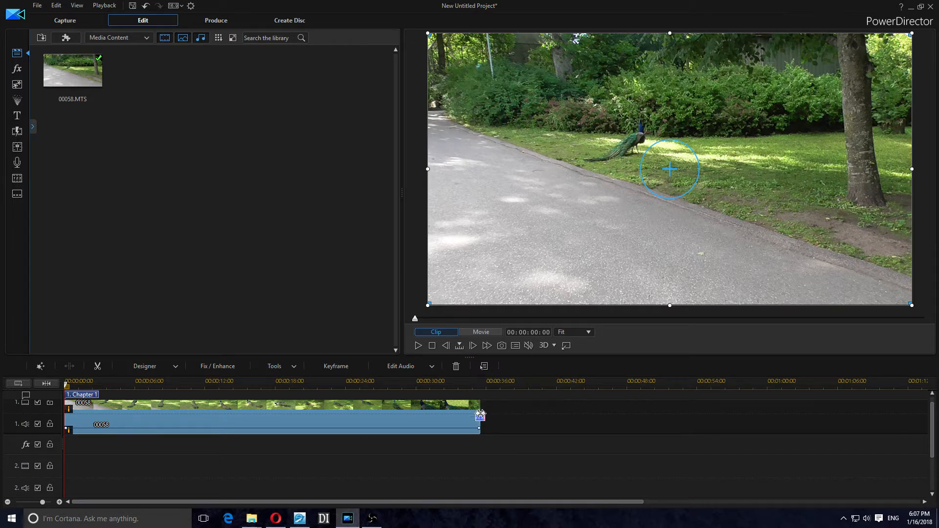
- Try speeding up the 00058 clip by compressing it to about 8 seconds on the timeline, preview it, and undo the change
drag(480, 414, 158, 422)
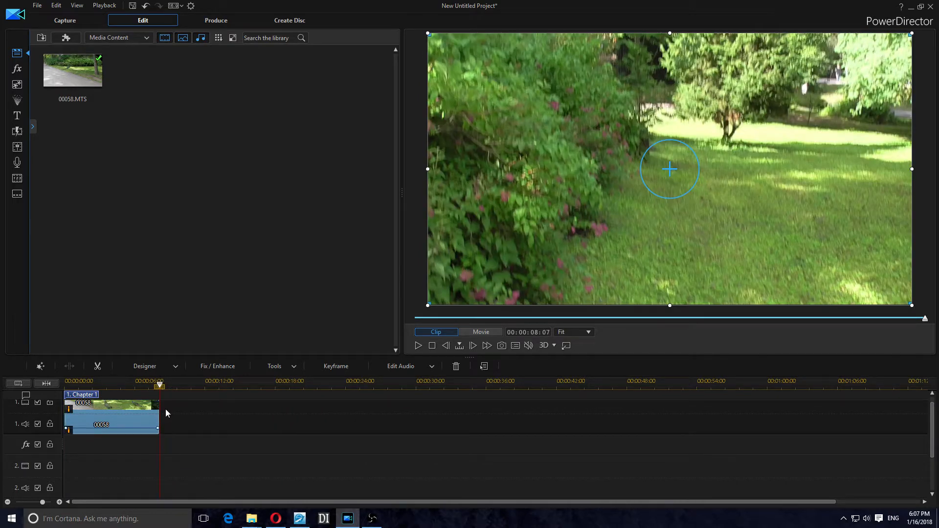
click(168, 410)
key(space)
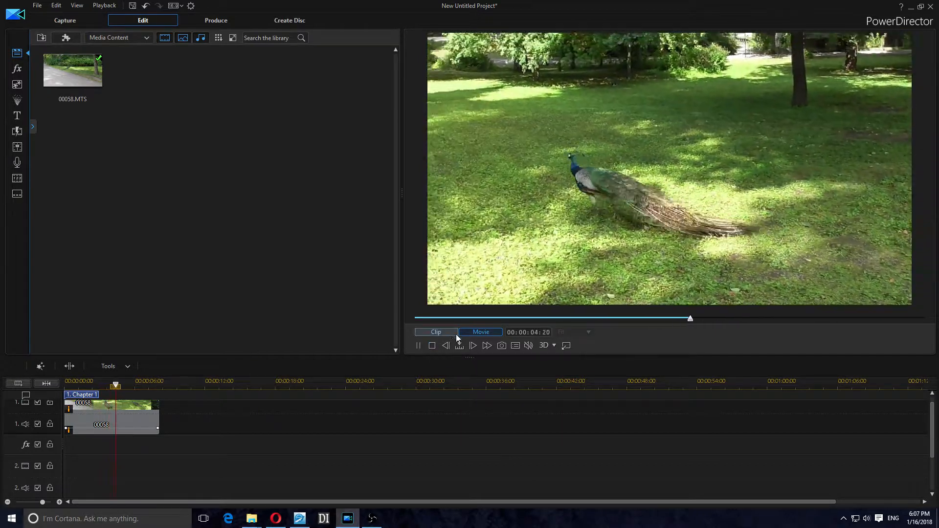
click(431, 345)
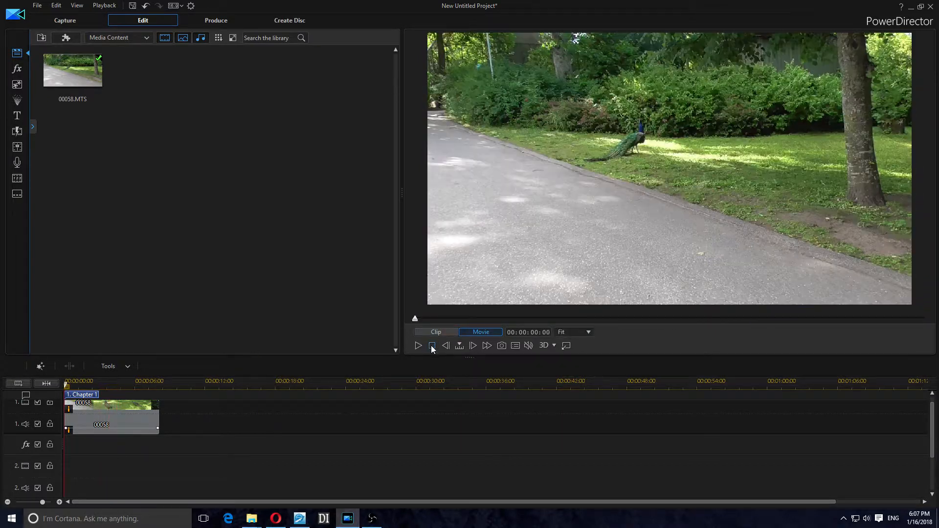
click(145, 10)
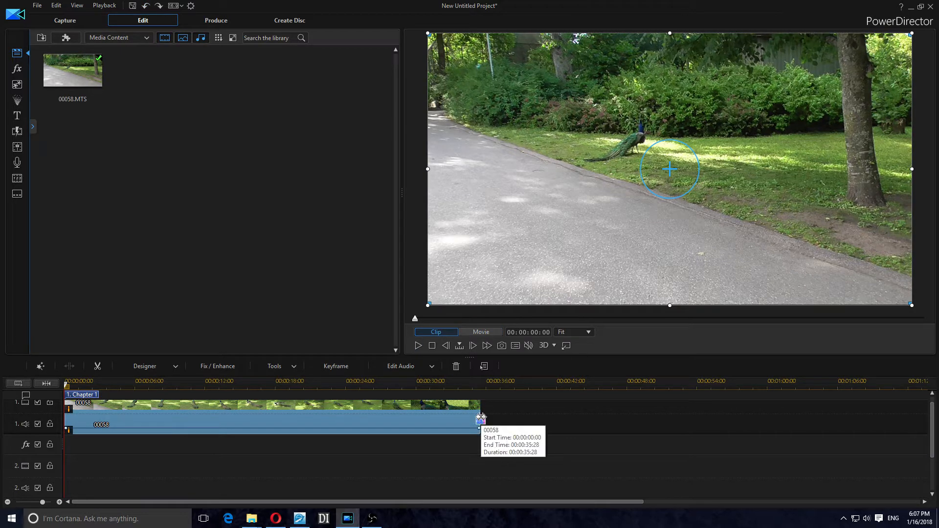
- Slow down the 00058 clip by stretching it to about 1 minute 9 seconds on the timeline, and preview the result
drag(480, 421, 873, 422)
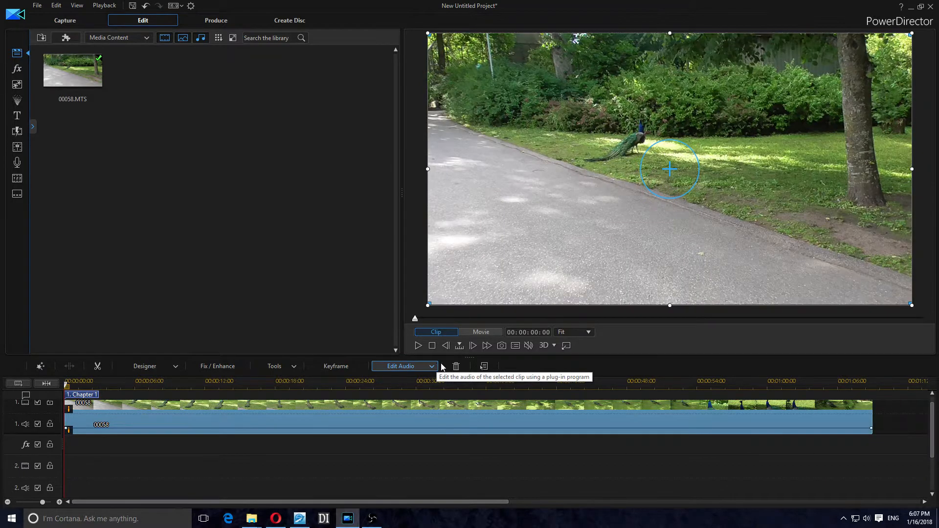
click(421, 345)
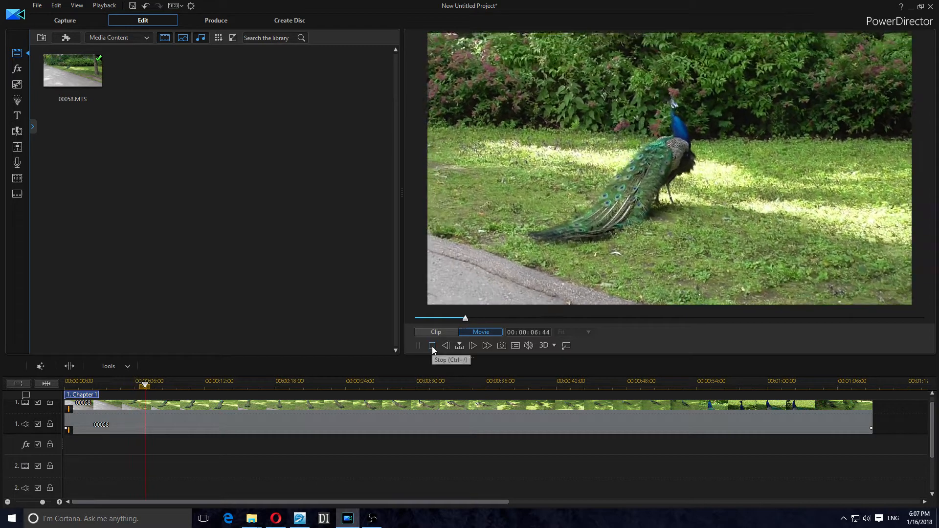
click(432, 346)
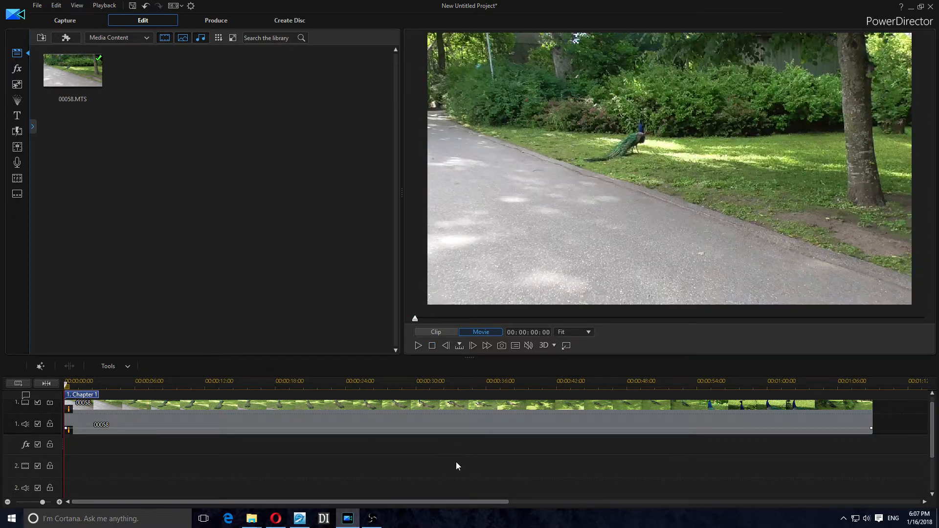
- Open Power Tools for the 00058 clip and turn its Video Speed option off and back on
click(366, 417)
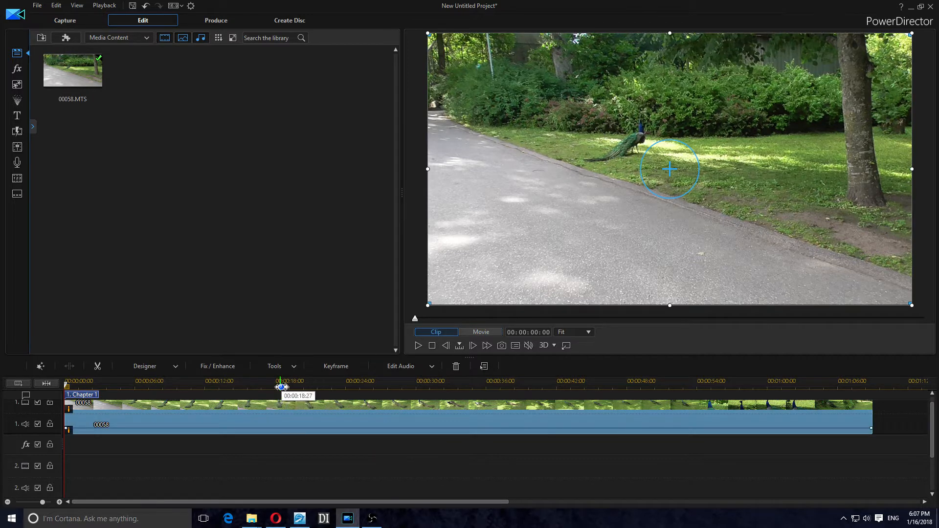
click(289, 369)
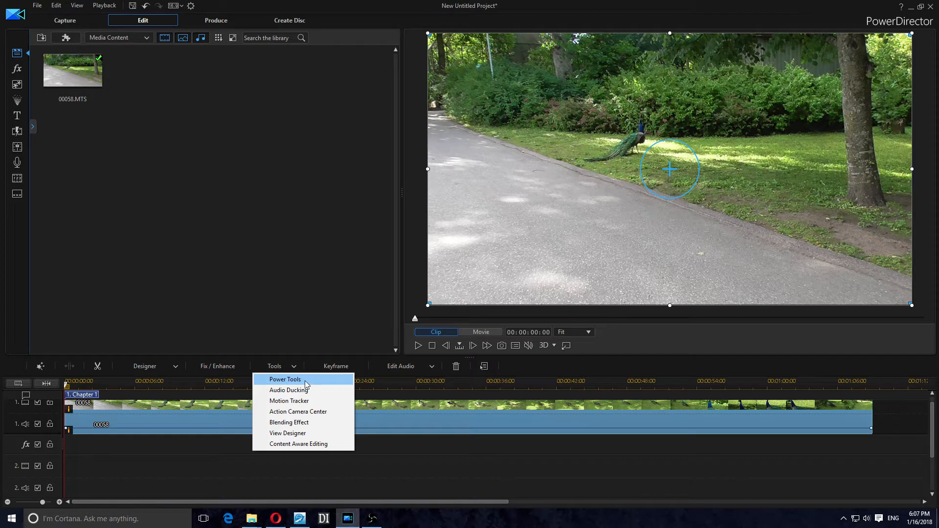
click(300, 380)
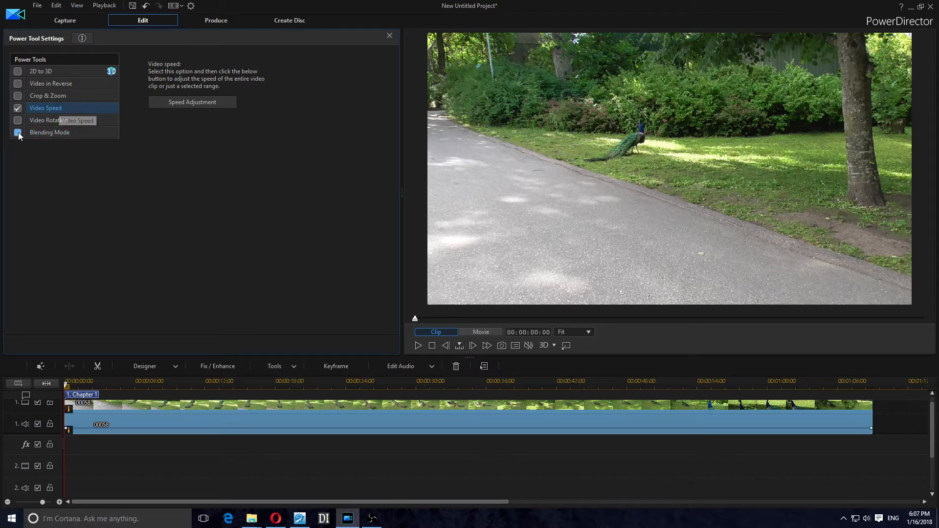
click(20, 109)
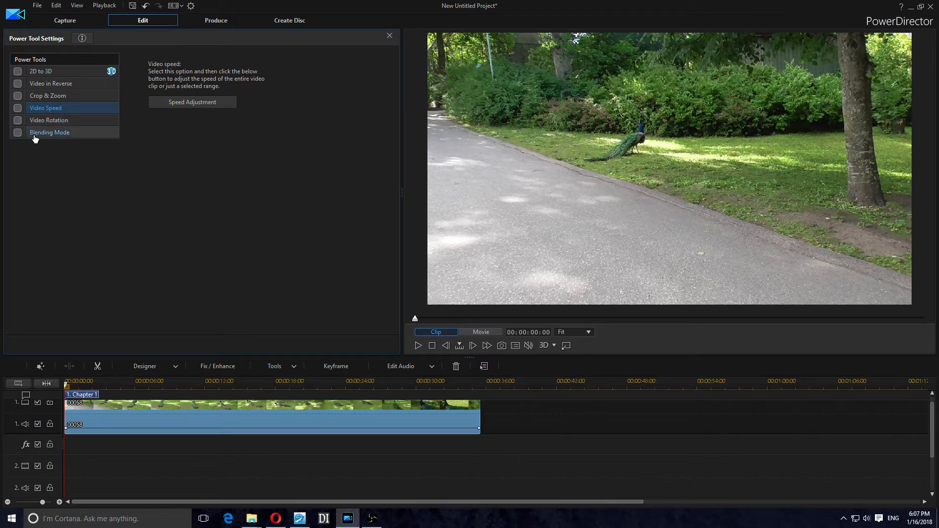
click(19, 108)
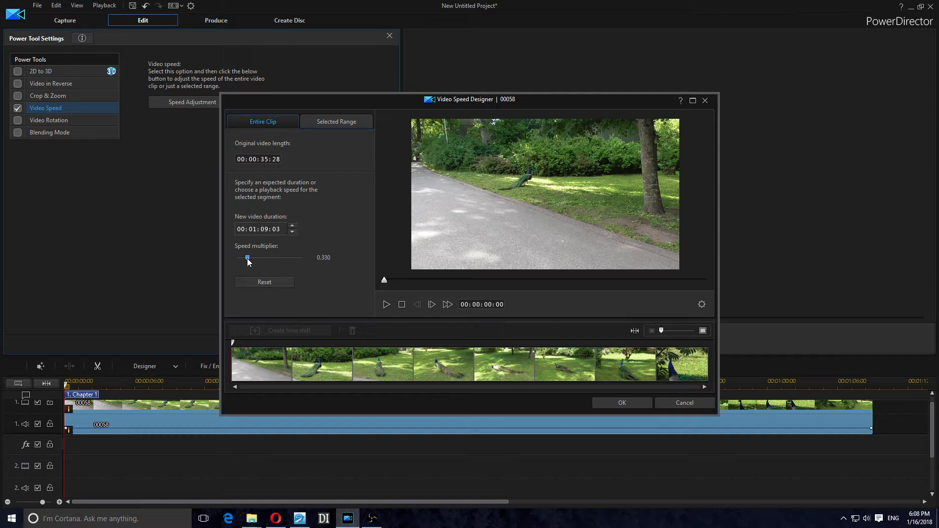
- Set the entire clip's speed multiplier to 4.270 in the Video Speed Designer and preview the playback
drag(235, 261, 233, 265)
drag(280, 259, 310, 264)
click(387, 304)
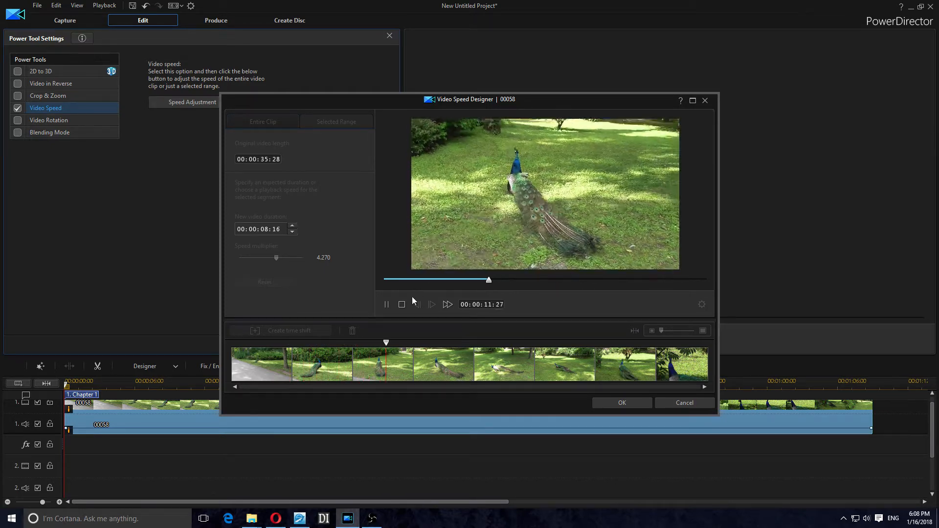
click(402, 304)
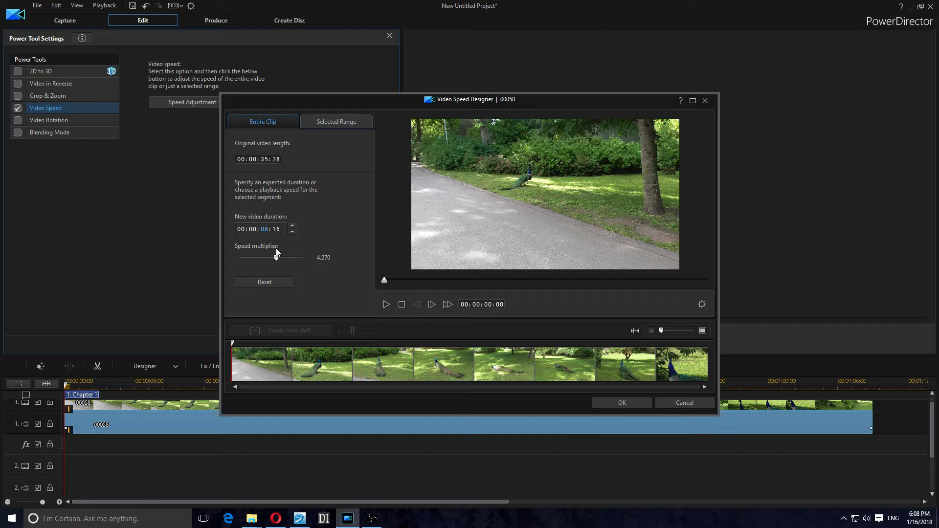
- Set the entire clip's new video duration to 20 seconds (00:00:20:00) and apply it
text(20)
text(00)
click(626, 403)
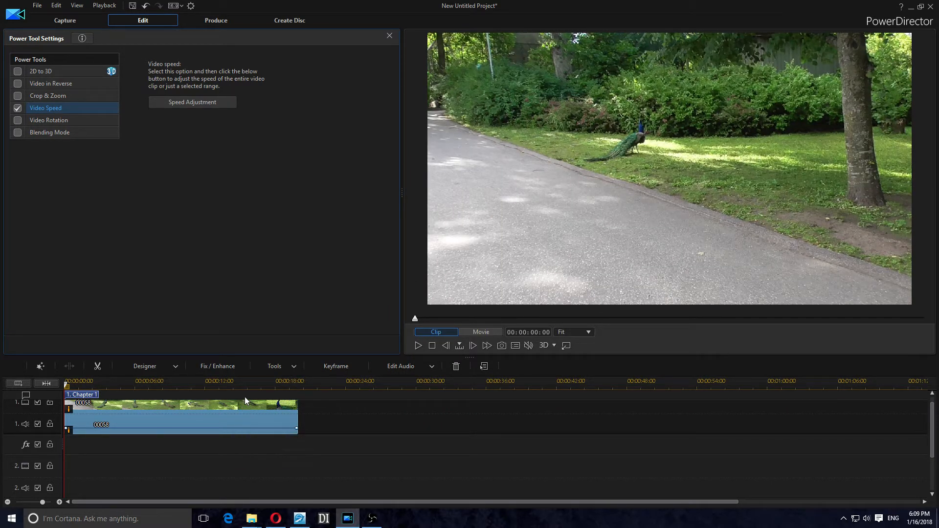
- Reopen the clip's speed adjustment and switch to Selected Range, discarding the speed change made to the entire clip
click(274, 369)
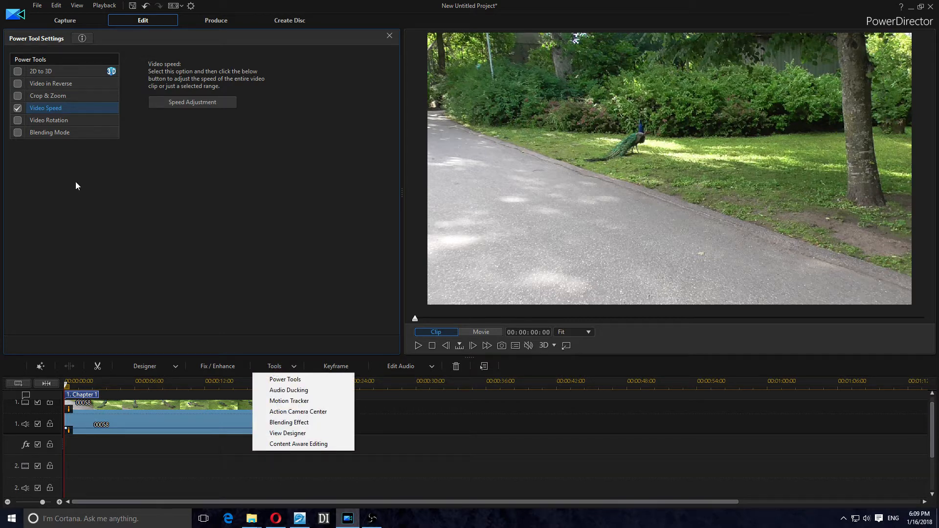
click(193, 101)
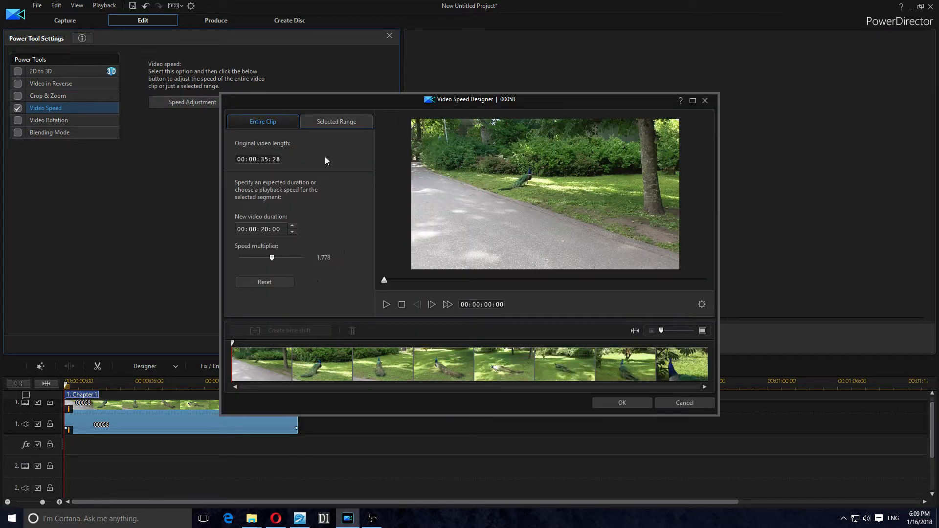
click(335, 122)
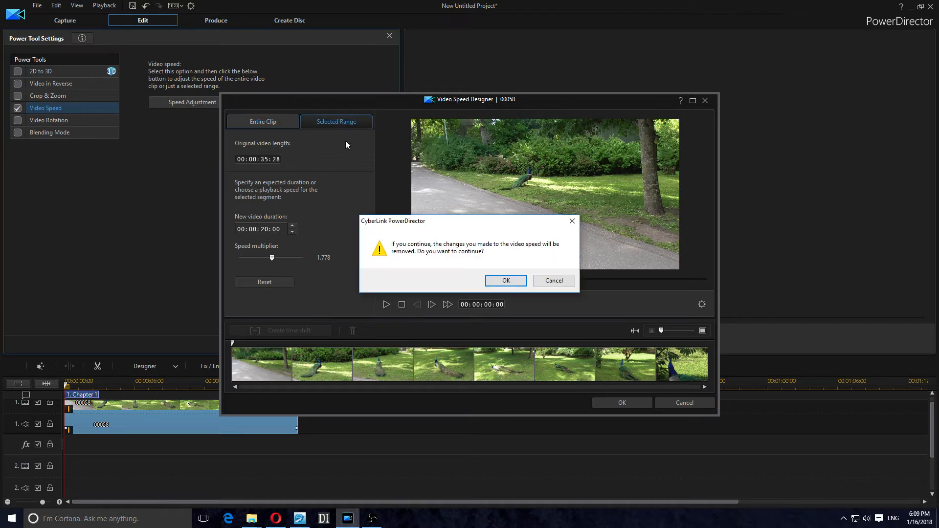
click(506, 281)
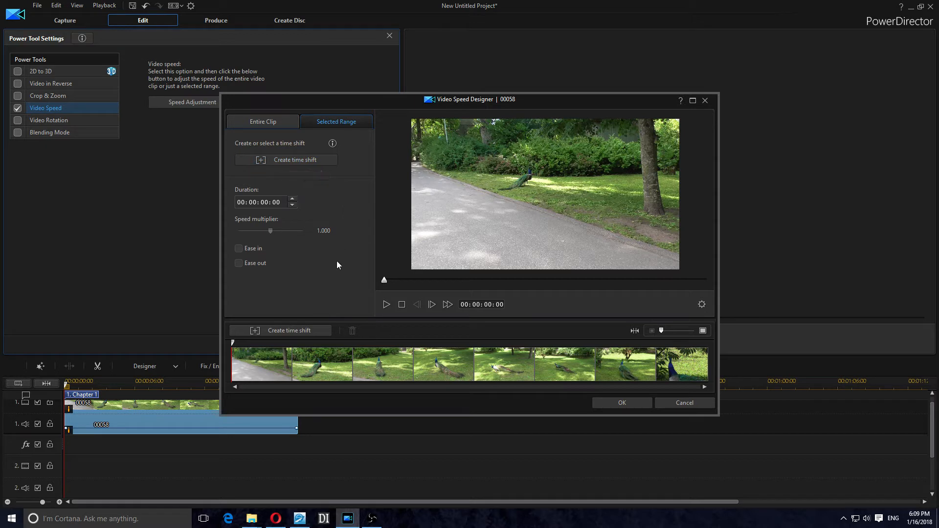
- Create a time shift covering the clip's middle section from about 00:00:10:14 to 00:00:24:09
click(295, 332)
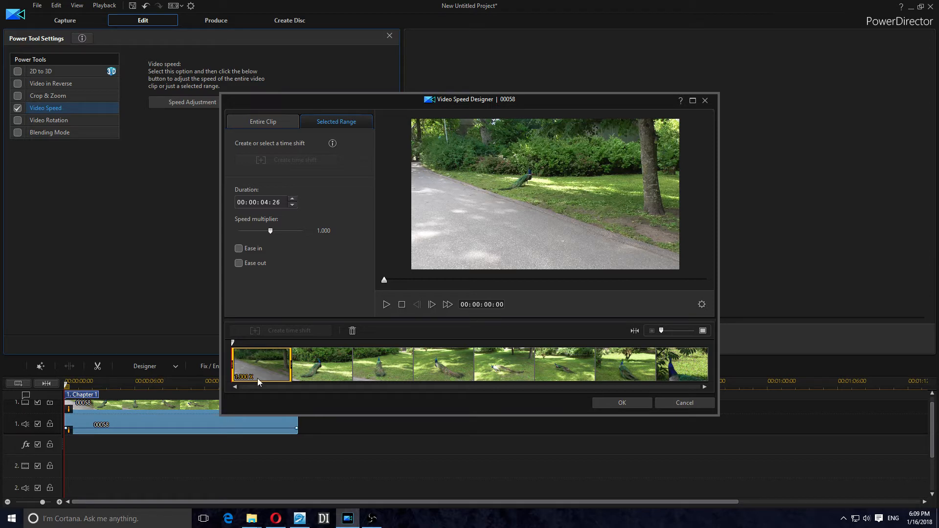
drag(291, 364, 471, 364)
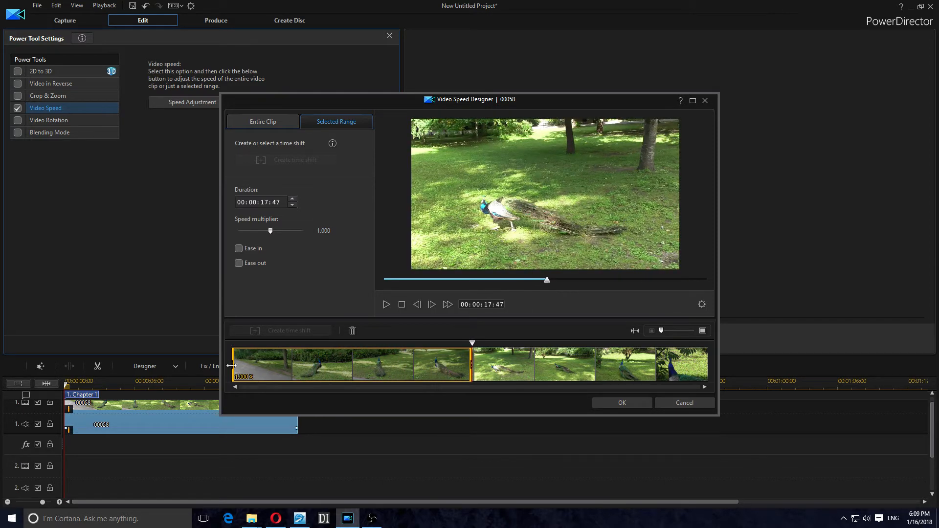
drag(232, 366, 374, 368)
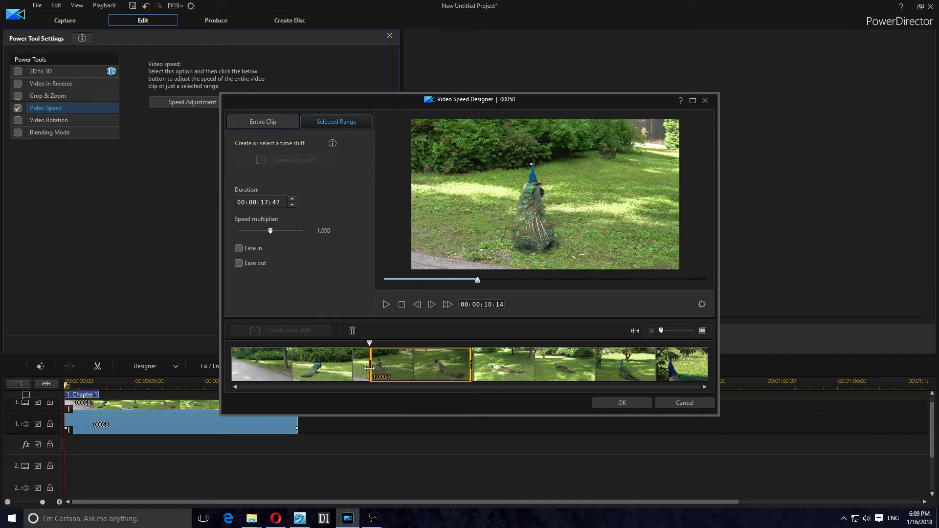
click(471, 362)
drag(470, 361, 554, 365)
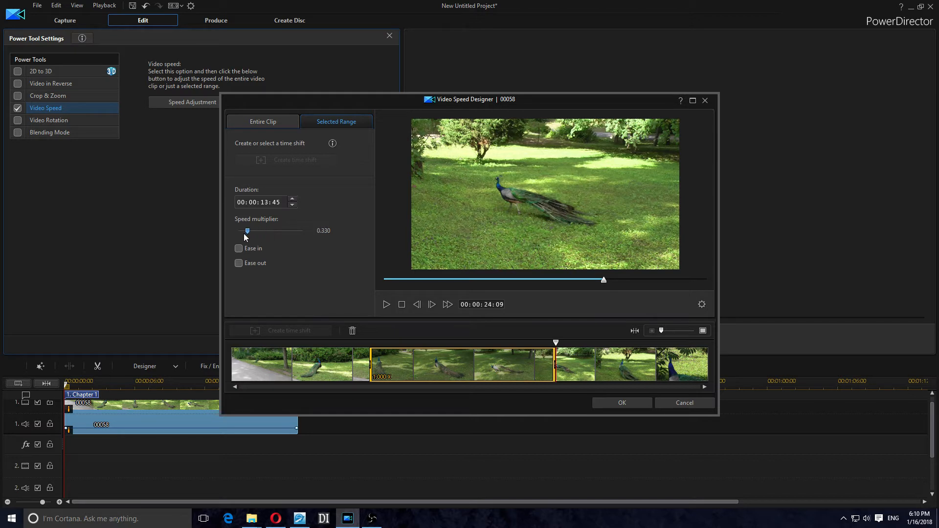
- Set the time shift's speed multiplier to 5.910 with Ease in and Ease out enabled, and apply the settings
drag(224, 234, 266, 233)
drag(311, 252, 326, 251)
drag(273, 235, 273, 237)
mouse_move(273, 233)
mouse_down()
mouse_move(301, 238)
mouse_move(276, 231)
mouse_up()
drag(279, 232, 284, 232)
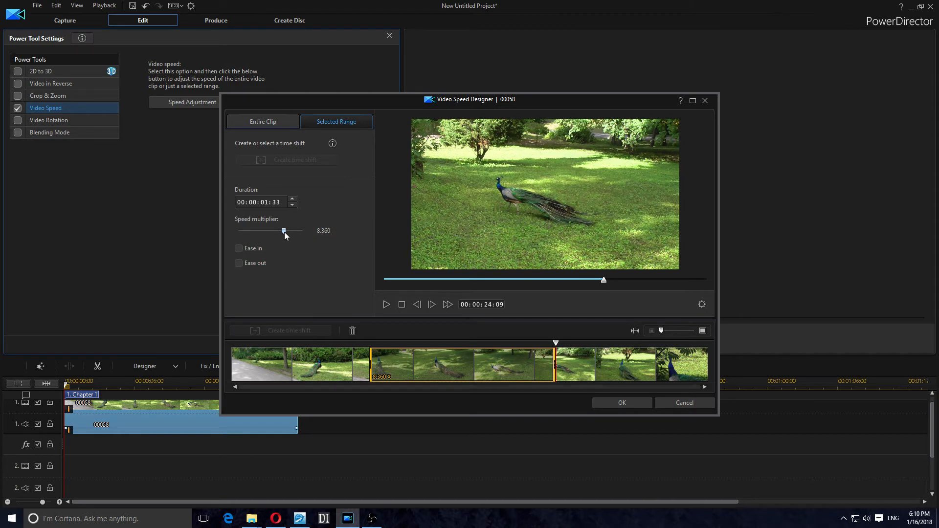
drag(285, 233, 278, 231)
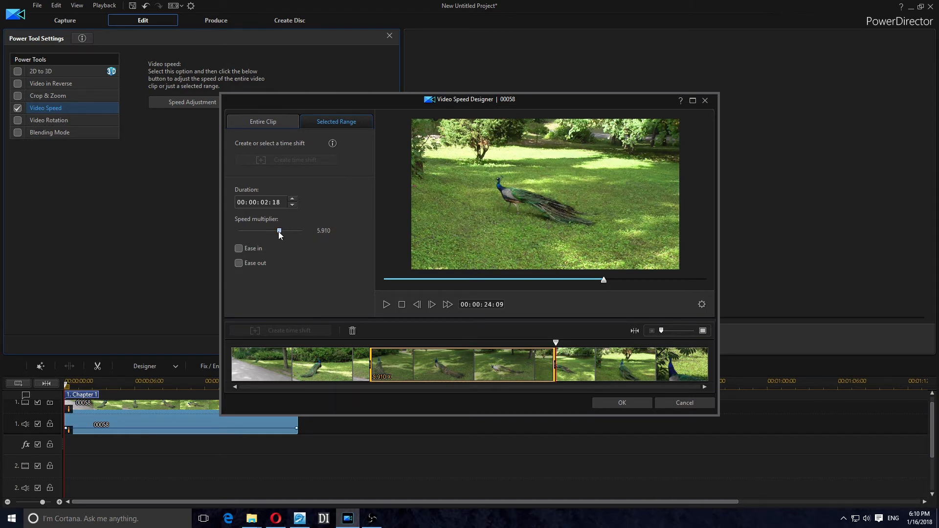
click(238, 249)
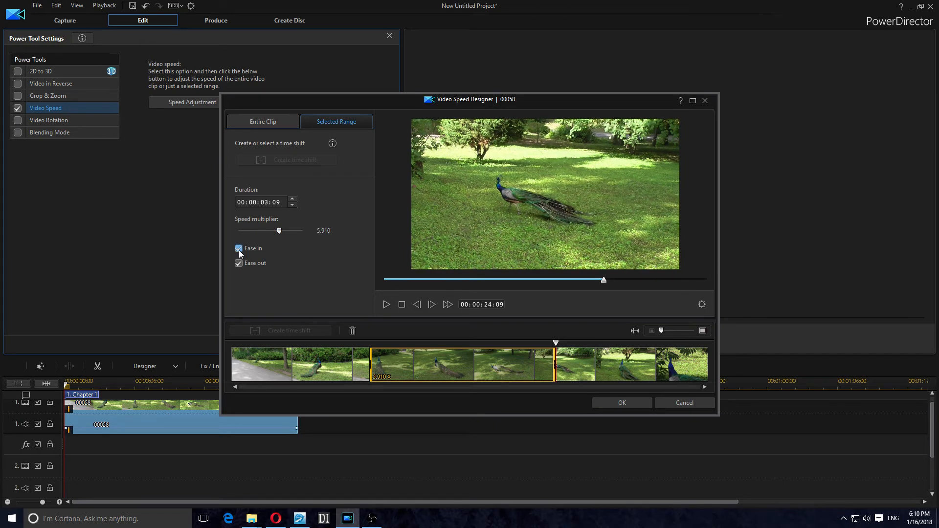
click(621, 401)
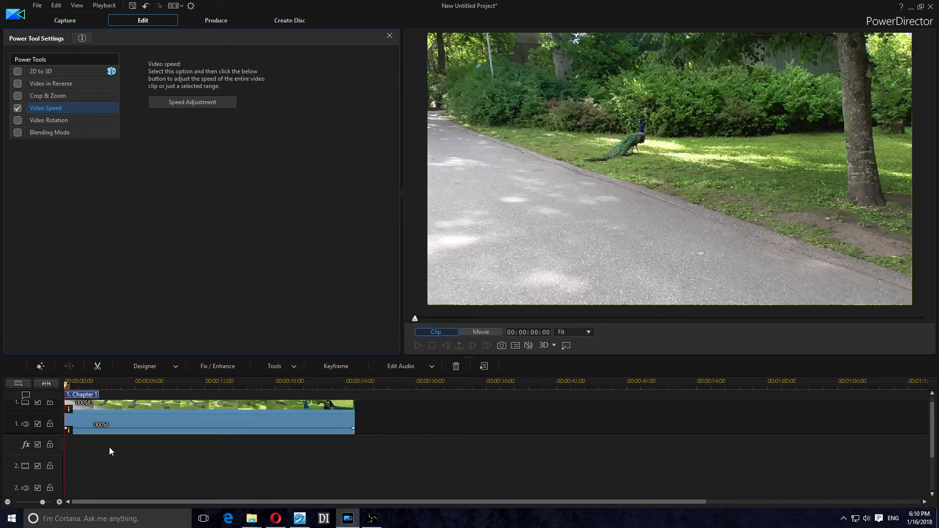
- Preview the speed-adjusted clip and review its time shift in the Video Speed Designer
click(419, 345)
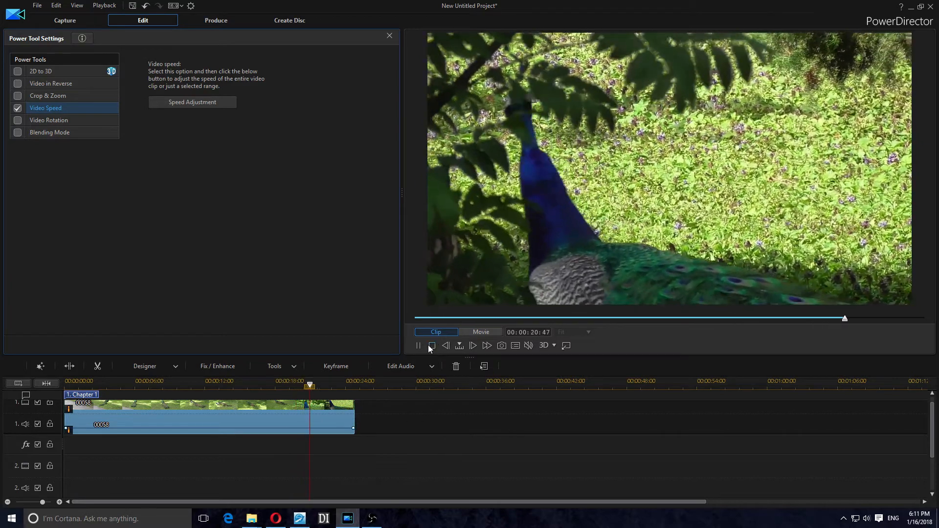
click(432, 346)
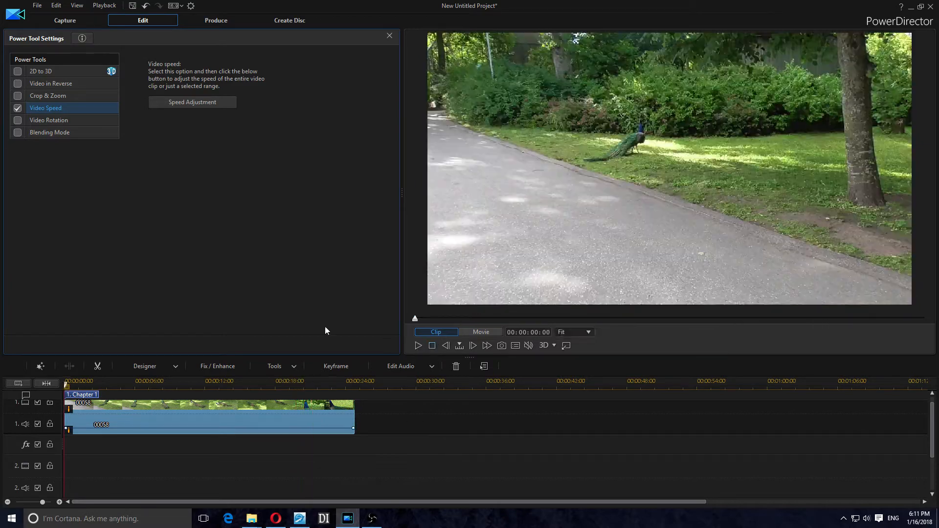
click(211, 106)
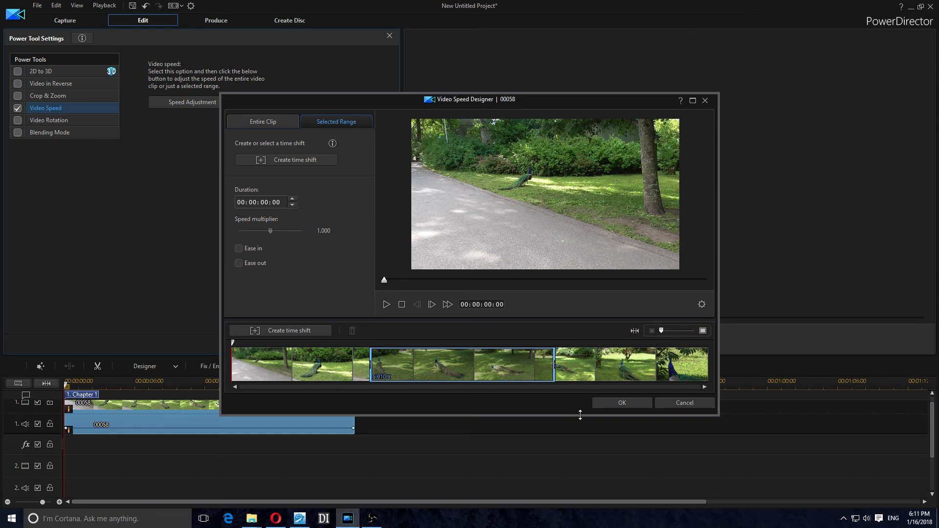
click(629, 404)
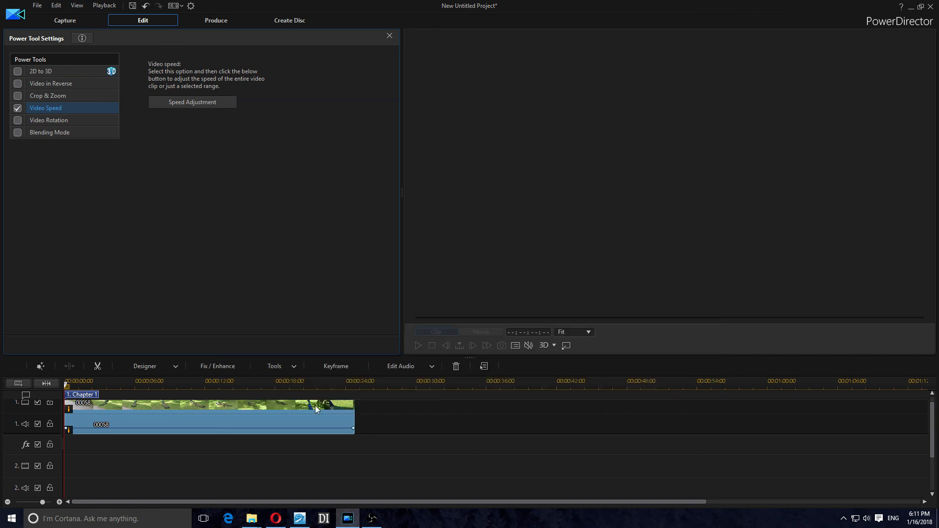